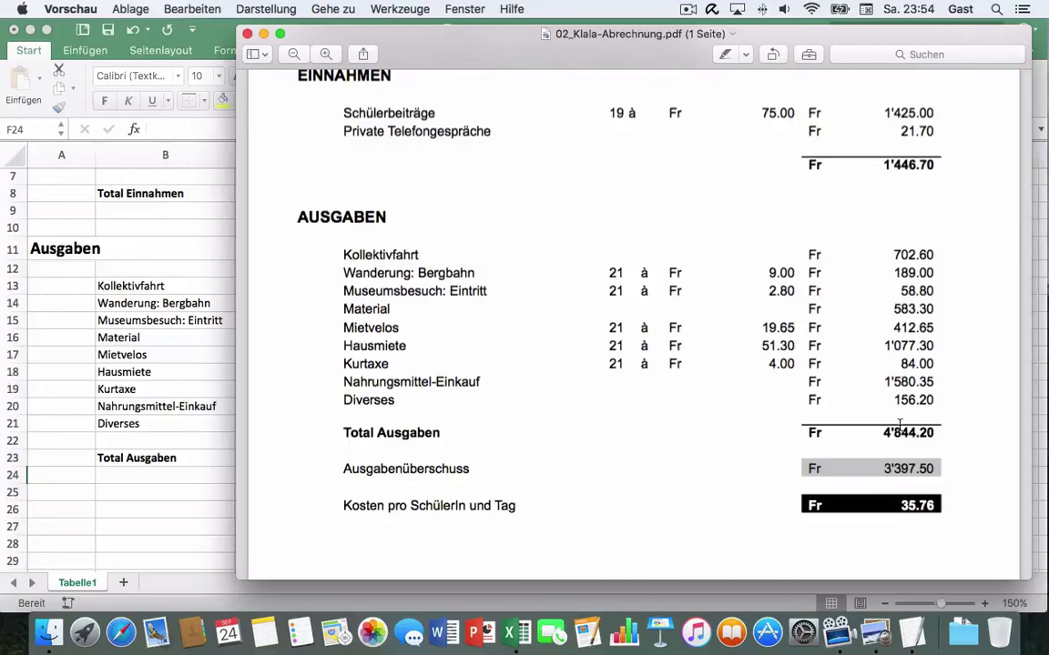
Step: Label row 25 'Ausgabenüberschuss' in B25
{"action": "scroll", "coordinate": [899, 426], "scroll_direction": "up", "scroll_amount": 2}
{"action": "scroll", "coordinate": [899, 426], "scroll_direction": "down", "scroll_amount": 2}
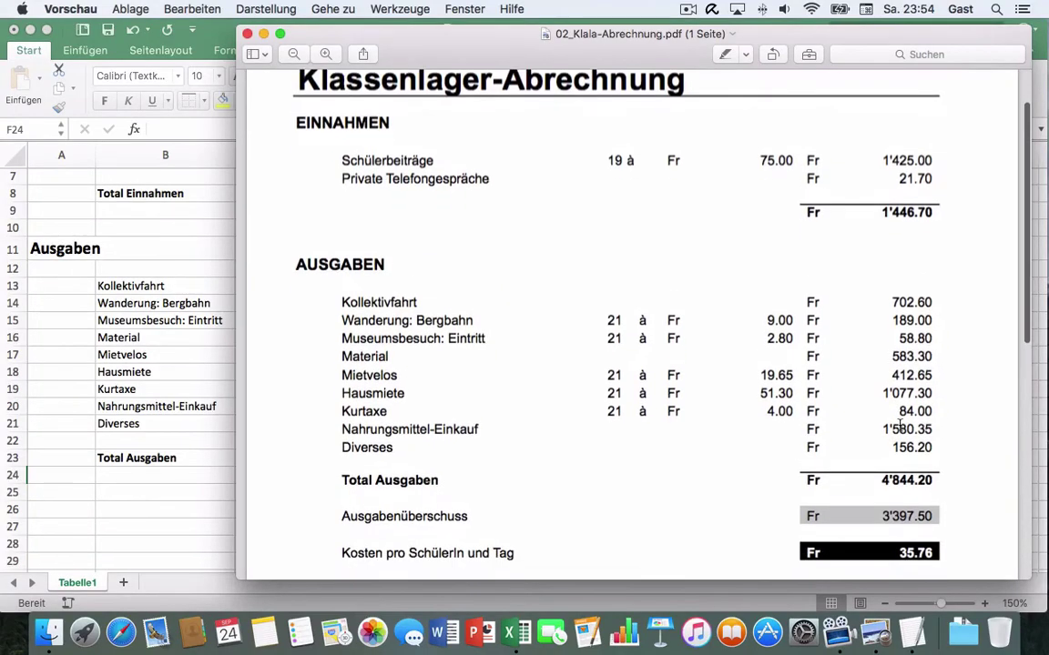
{"action": "scroll", "coordinate": [899, 426], "scroll_direction": "down", "scroll_amount": 1}
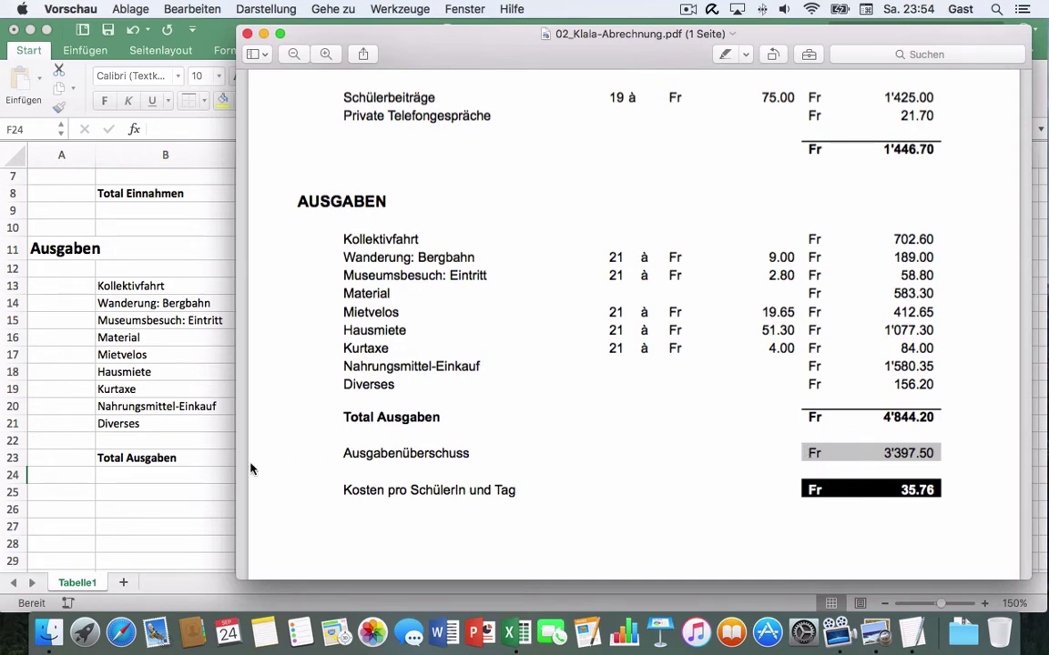
{"action": "left_click", "coordinate": [135, 497]}
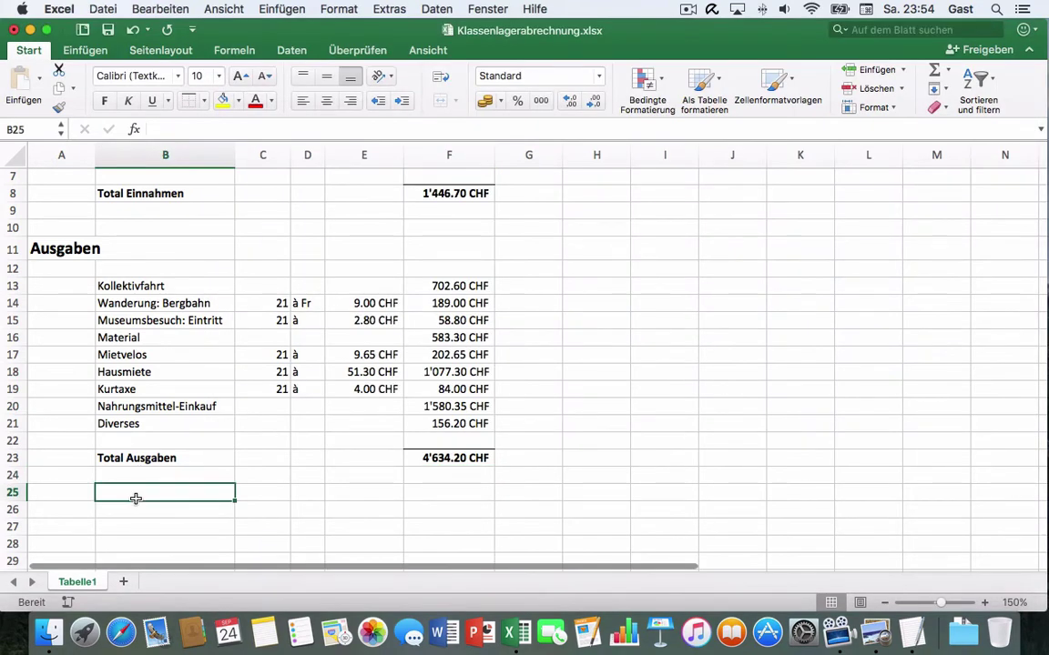
{"action": "type", "text": "Aus"}
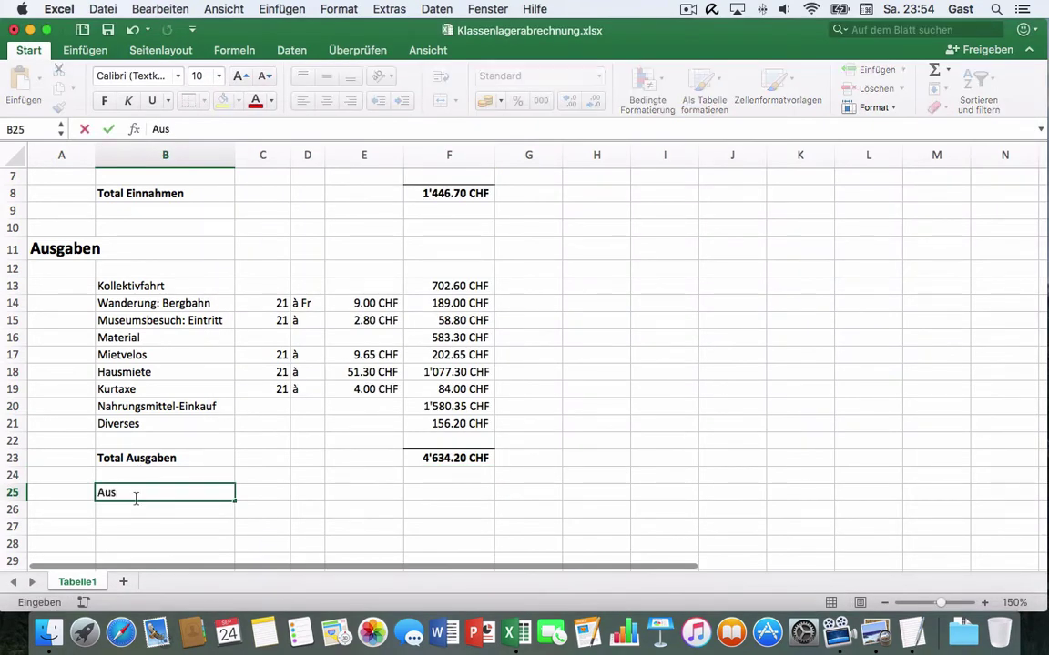
{"action": "type", "text": "gabenübersch"}
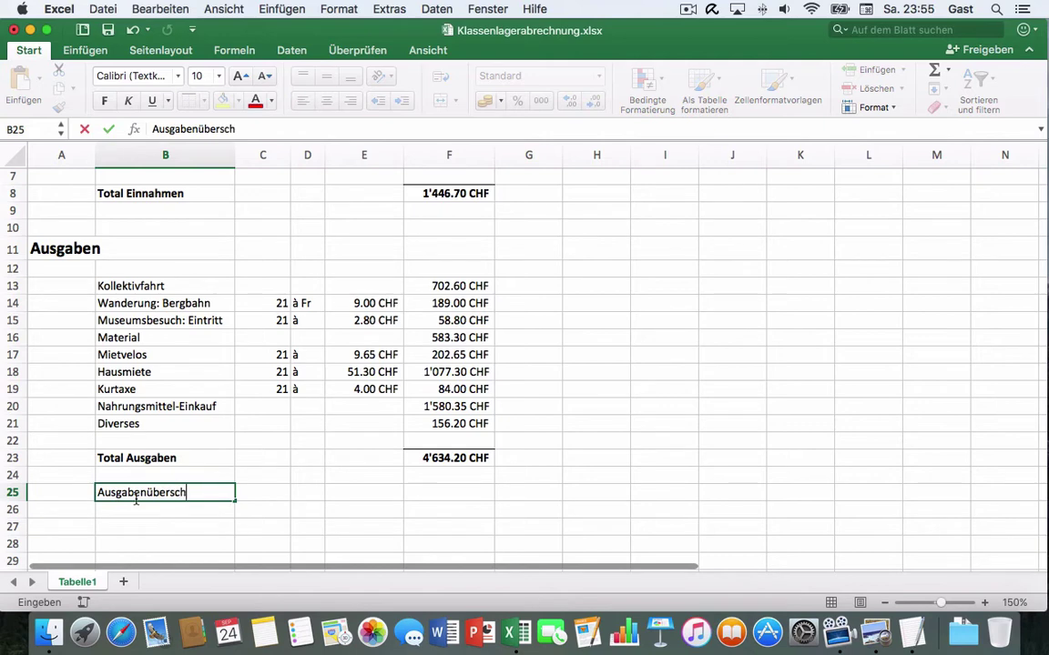
{"action": "type", "text": "uss"}
{"action": "left_click", "coordinate": [433, 493]}
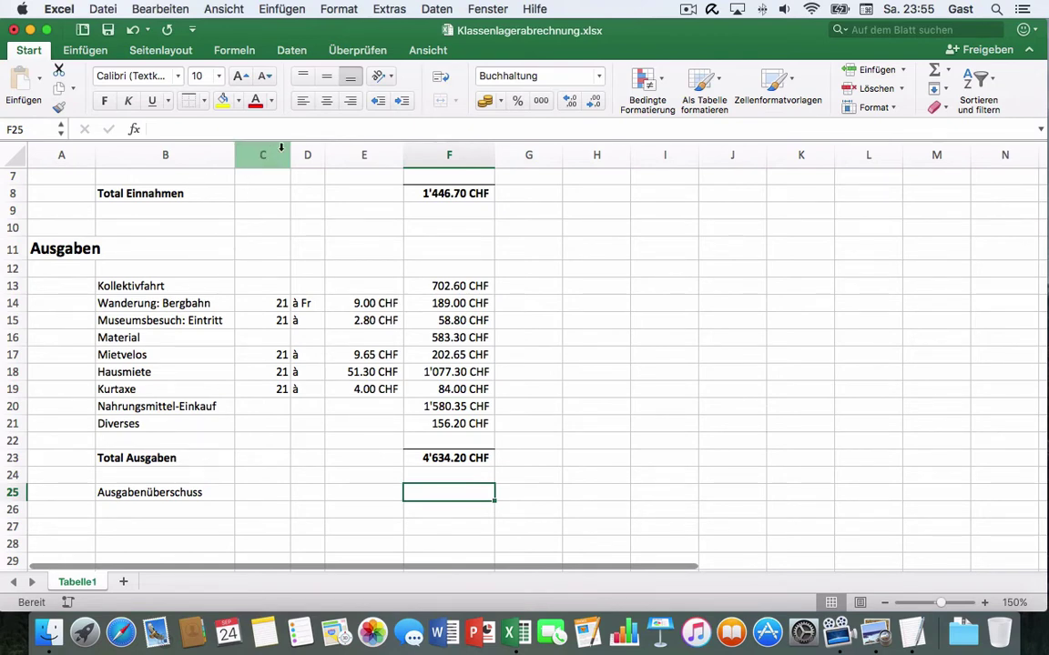
Step: Enter =F23-F8 in F25 so Total Ausgaben minus Total Einnahmen shows 3'187.50 CHF
{"action": "type", "text": "="}
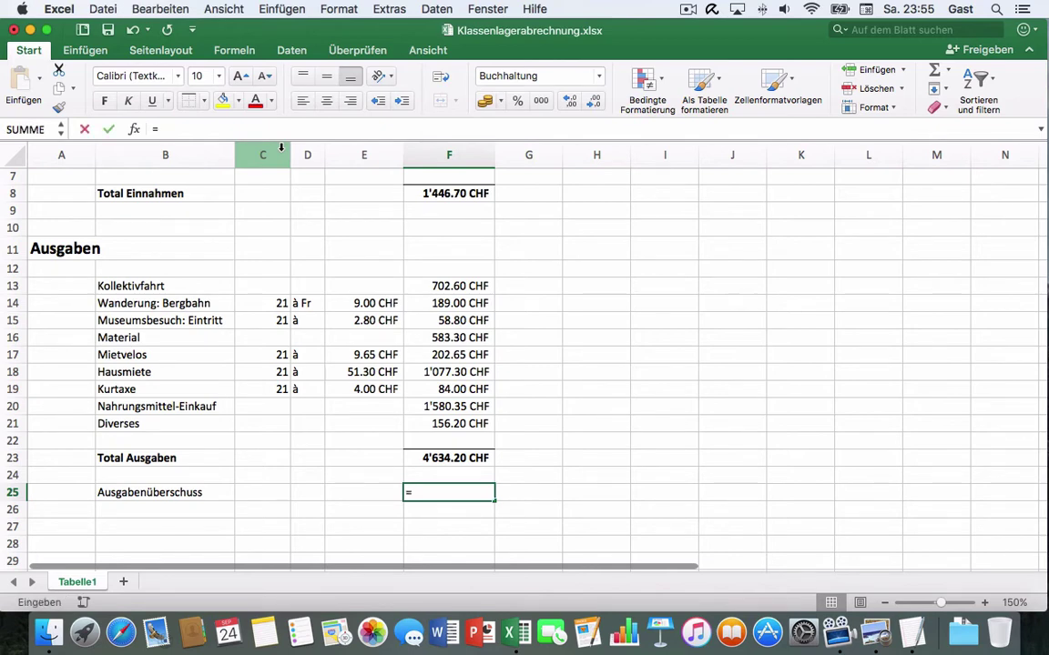
{"action": "left_click", "coordinate": [435, 458]}
{"action": "type", "text": "-"}
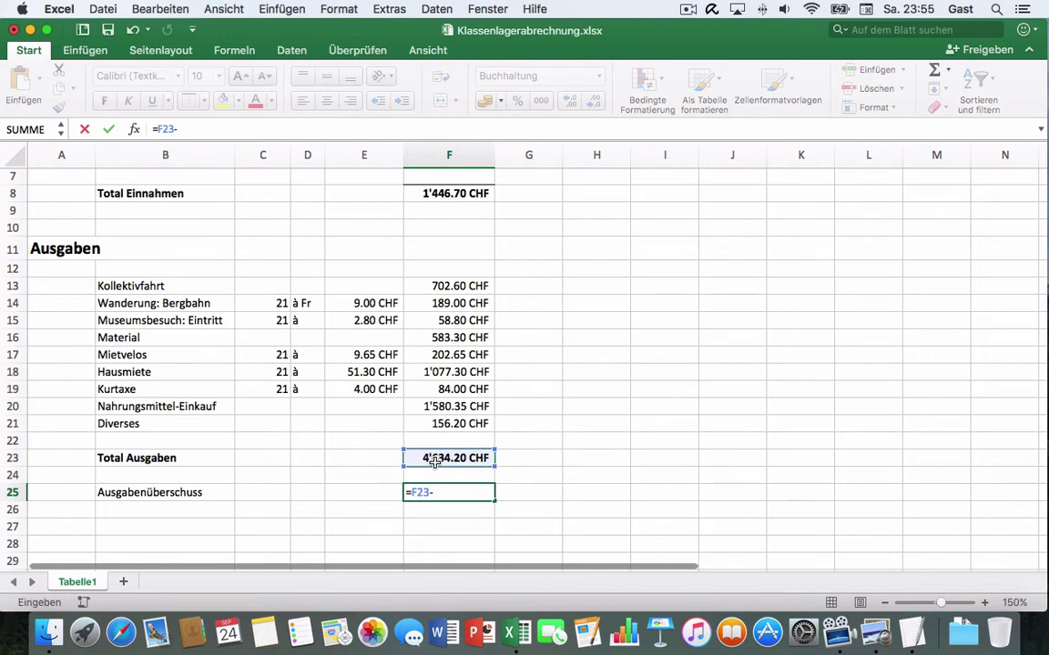
{"action": "left_click", "coordinate": [448, 193]}
{"action": "key", "text": "Return"}
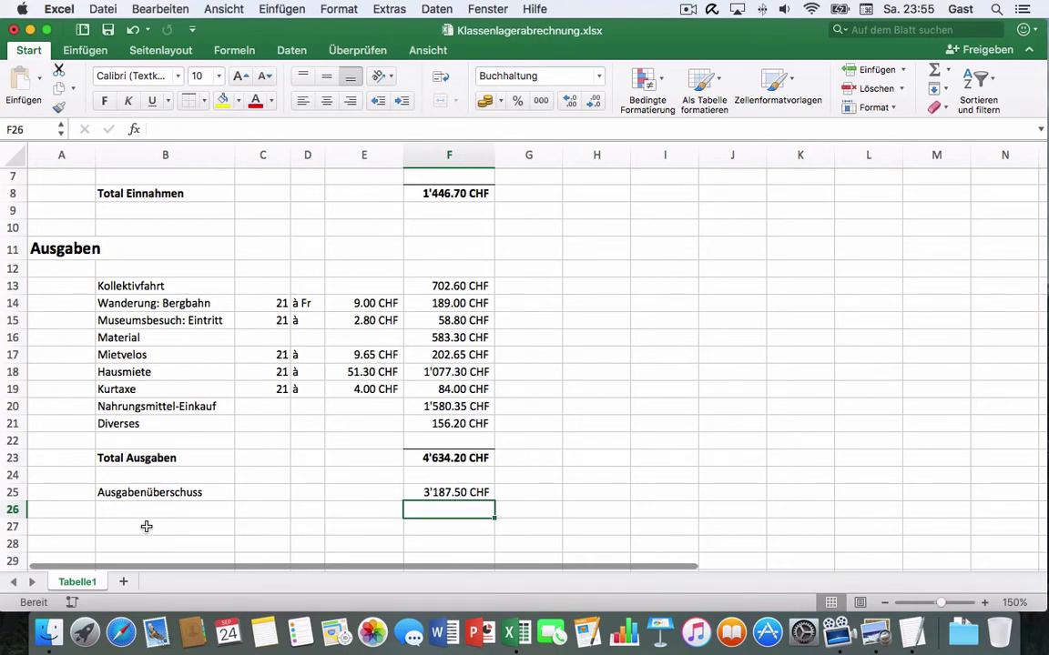
Step: Label row 27 'Kosten pro Schüler/in und Tag' in B27
{"action": "left_click", "coordinate": [147, 526]}
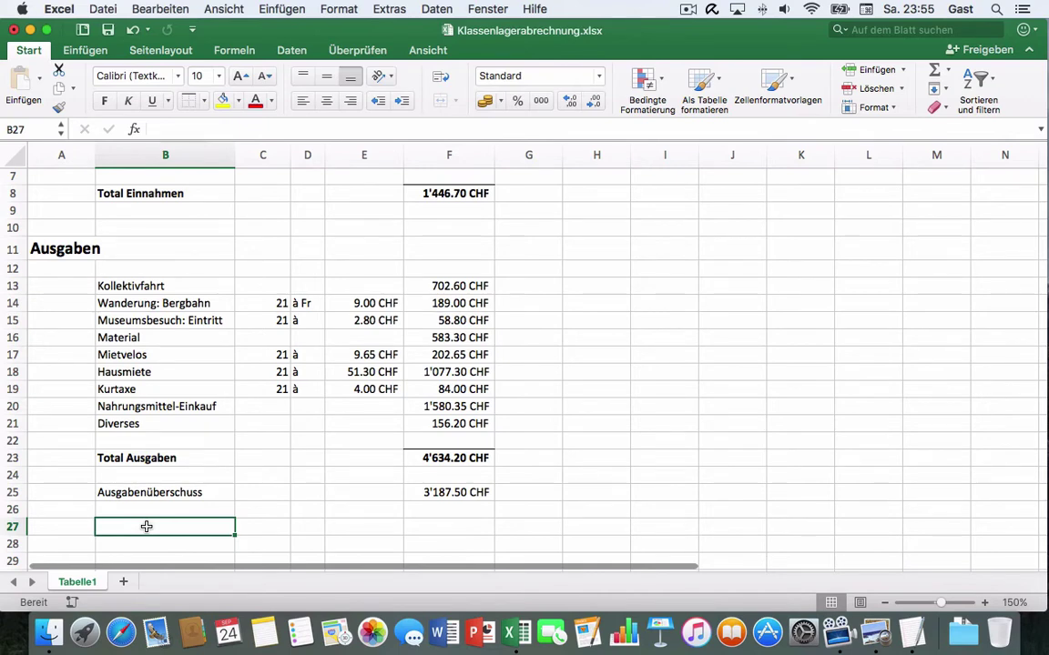
{"action": "type", "text": "Kosten pro Schüler/in"}
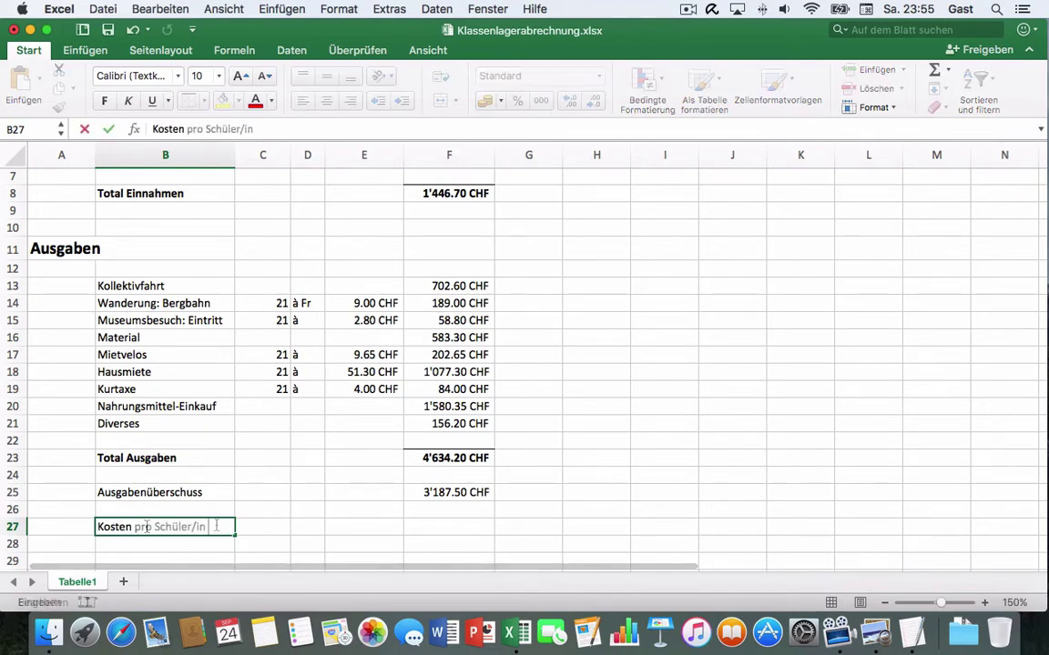
{"action": "type", "text": " und Tag"}
{"action": "left_click", "coordinate": [424, 533]}
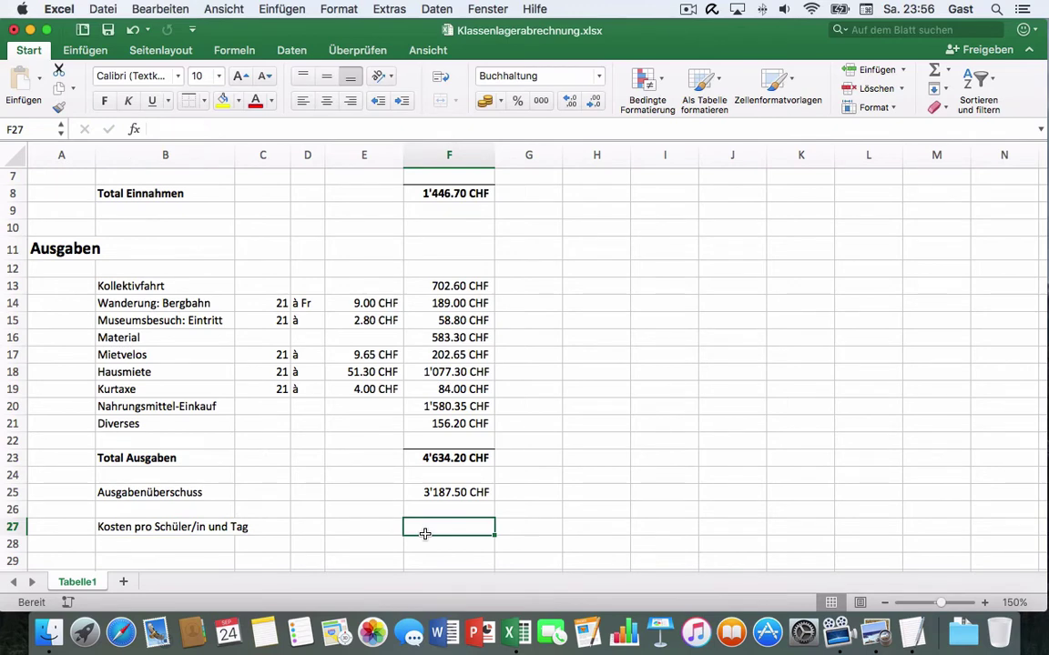
Step: Enter =F25/C5/5 in F27, giving 33.55 CHF per student per day
{"action": "type", "text": "="}
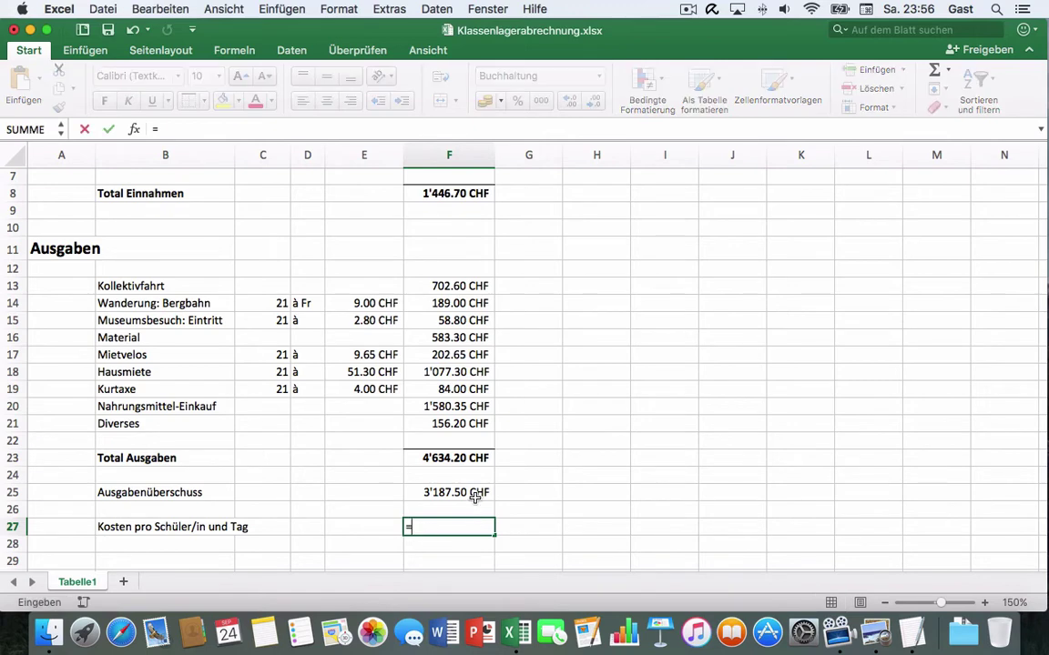
{"action": "left_click", "coordinate": [470, 492]}
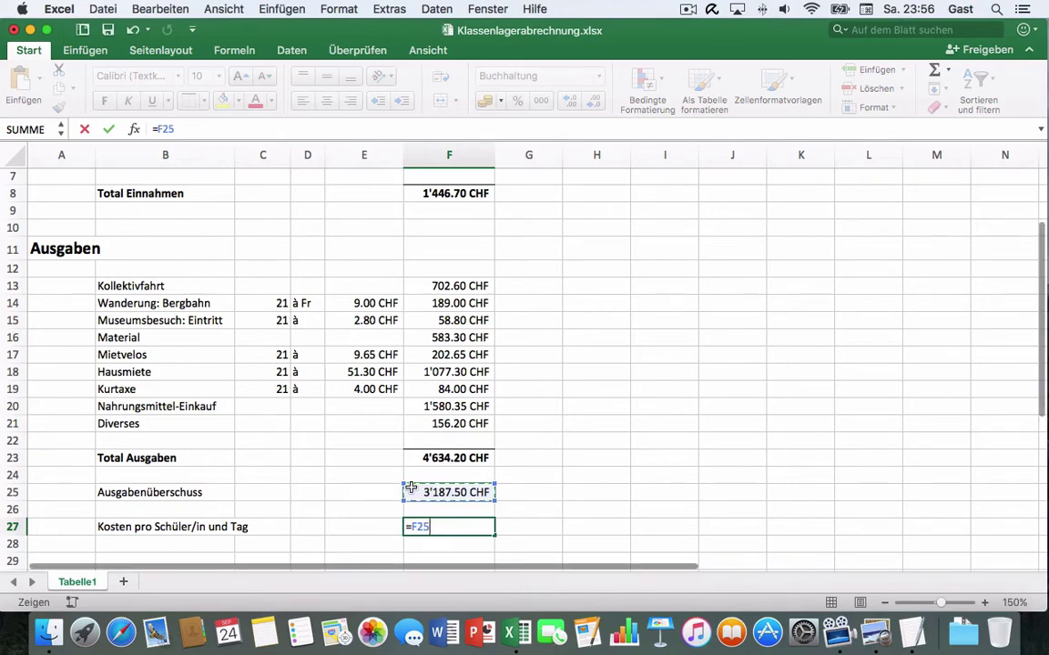
{"action": "scroll", "coordinate": [410, 489], "scroll_direction": "up", "scroll_amount": 2}
{"action": "scroll", "coordinate": [411, 489], "scroll_direction": "up", "scroll_amount": 1}
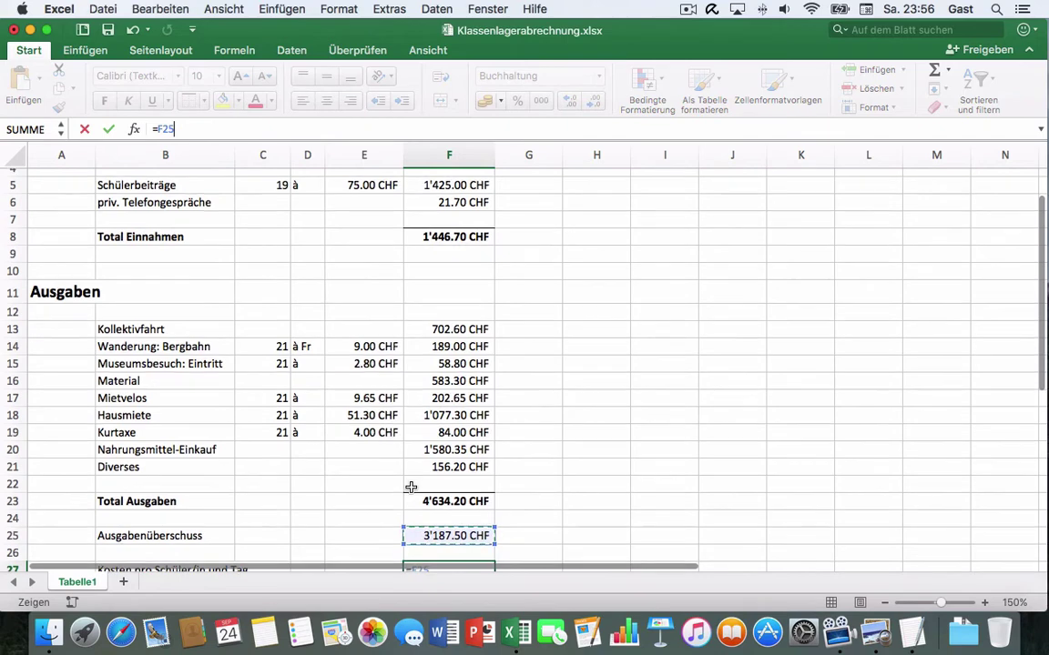
{"action": "scroll", "coordinate": [411, 489], "scroll_direction": "down", "scroll_amount": 1}
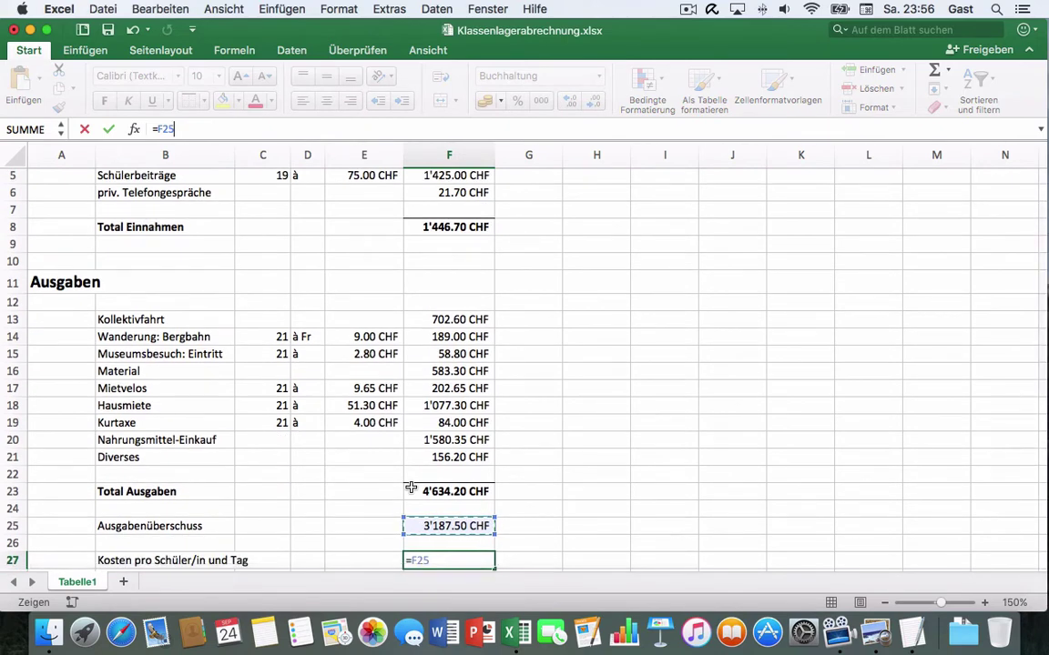
{"action": "scroll", "coordinate": [410, 489], "scroll_direction": "up", "scroll_amount": 1}
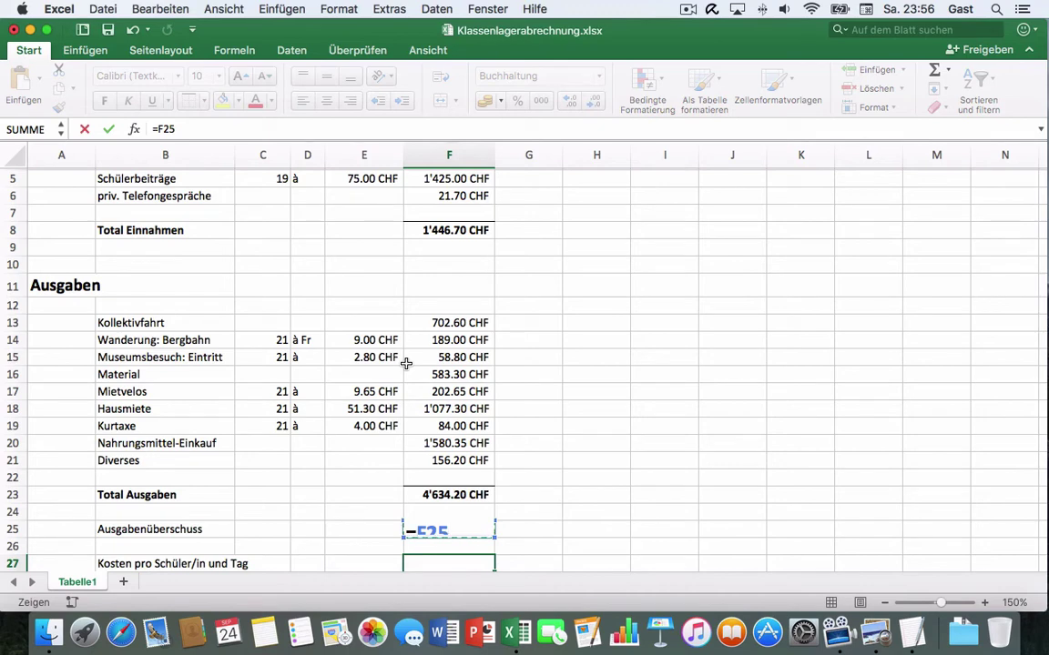
{"action": "scroll", "coordinate": [421, 377], "scroll_direction": "down", "scroll_amount": 3}
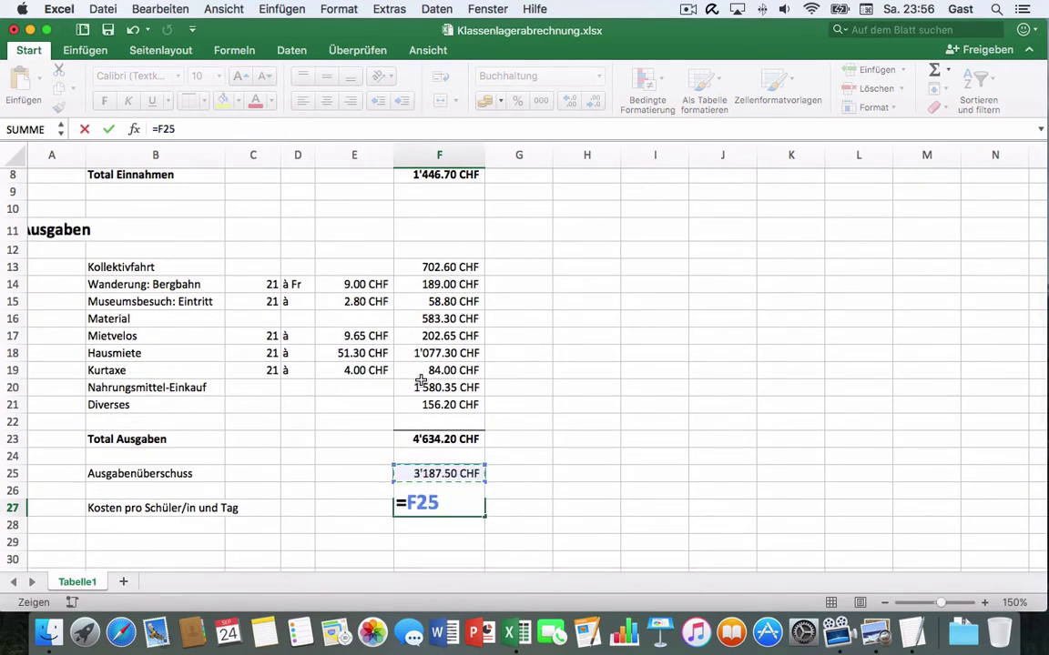
{"action": "type", "text": "/"}
{"action": "scroll", "coordinate": [430, 357], "scroll_direction": "up", "scroll_amount": 3}
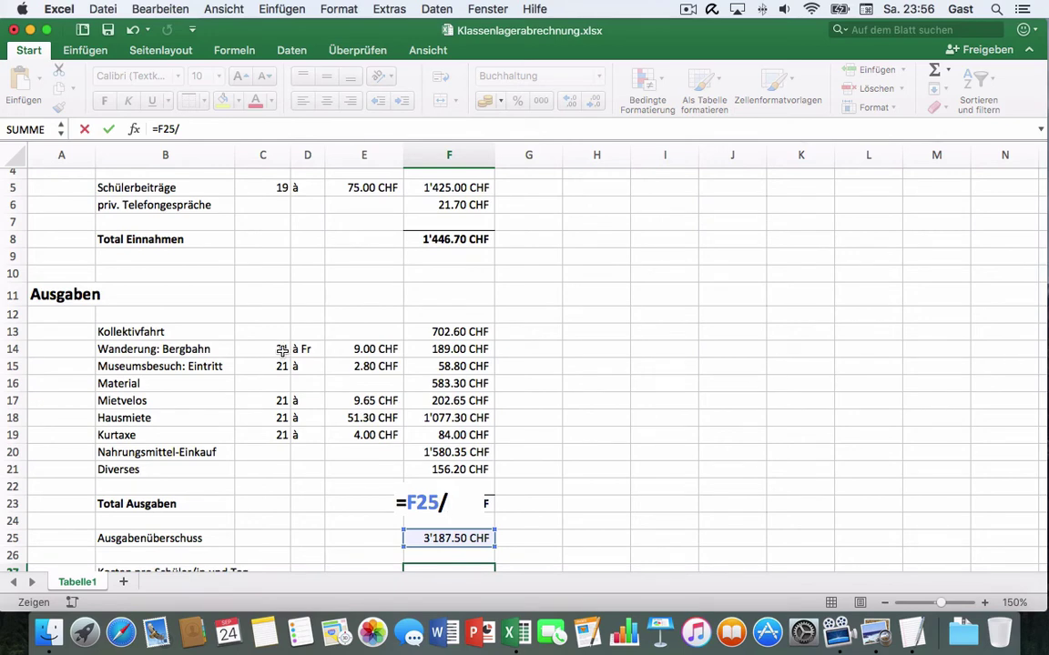
{"action": "left_click", "coordinate": [284, 188]}
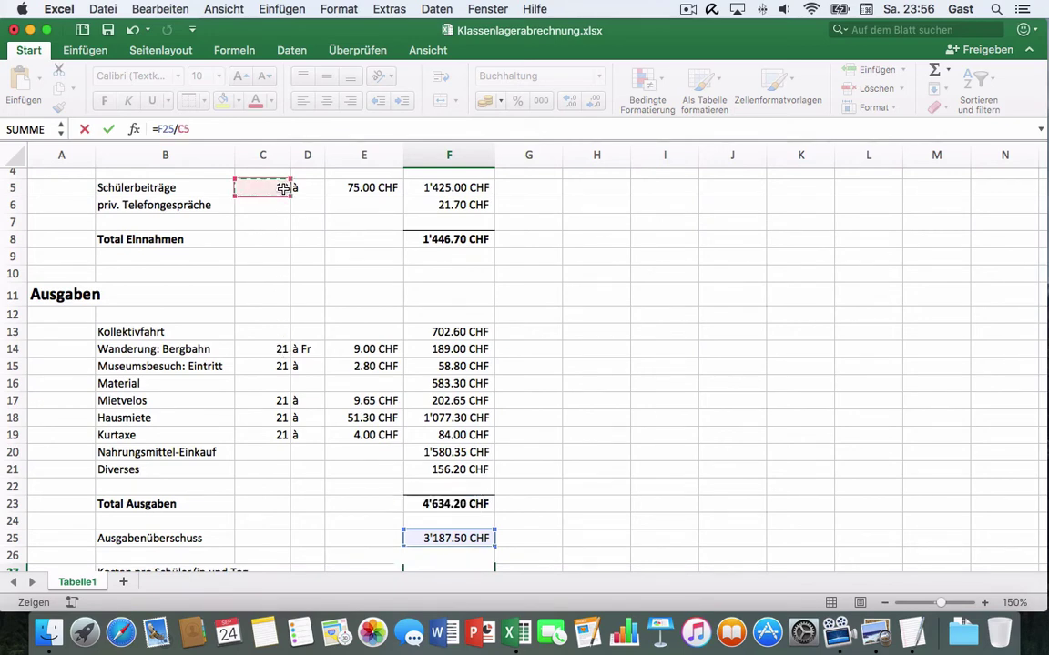
{"action": "scroll", "coordinate": [362, 294], "scroll_direction": "down", "scroll_amount": 3}
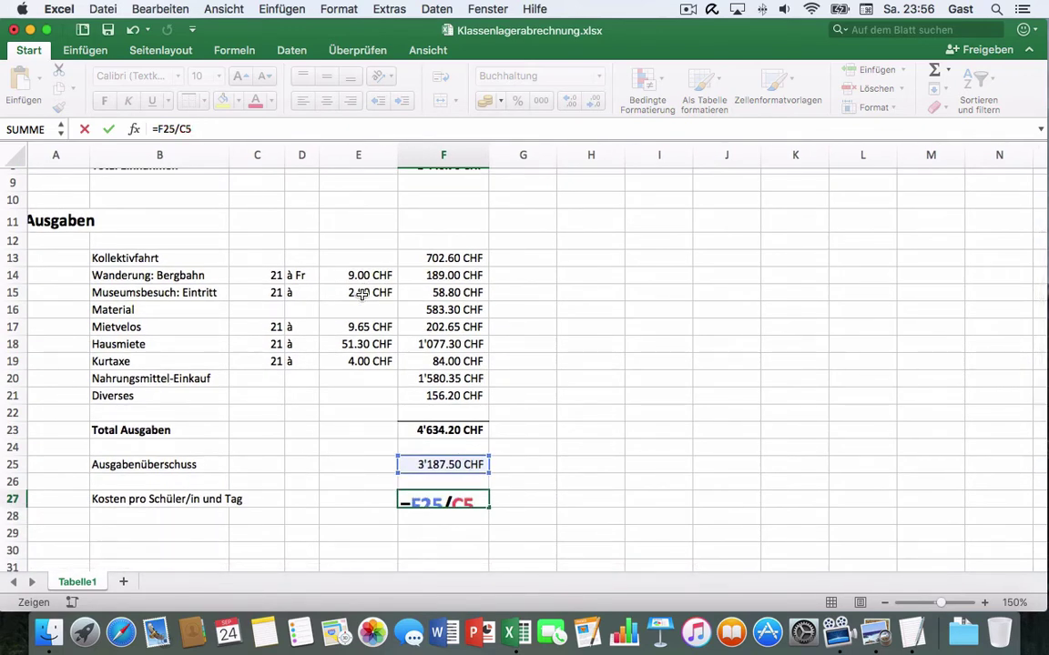
{"action": "type", "text": "/"}
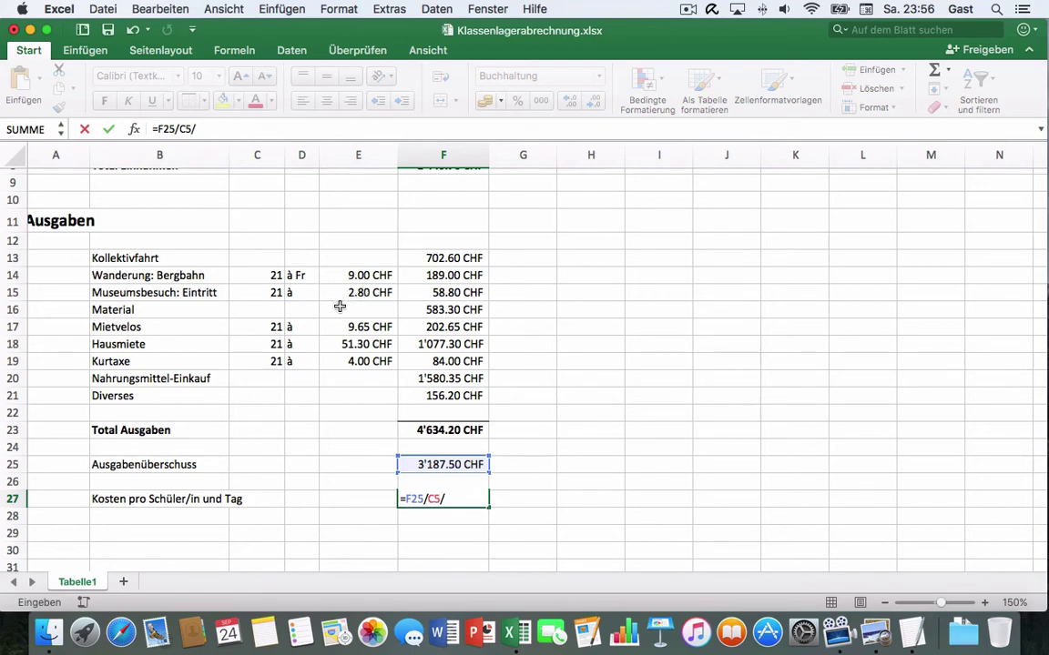
{"action": "type", "text": "5"}
{"action": "key", "text": "Return"}
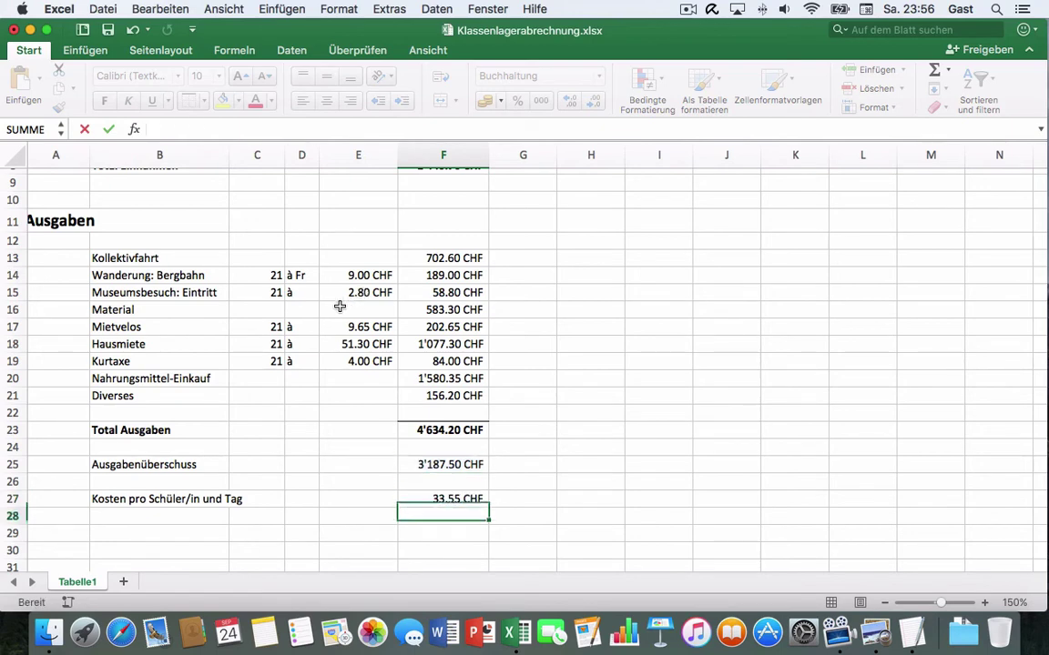
Step: Change the Mietvelos price in E17 from 9.65 to 19.65 CHF
{"action": "left_click", "coordinate": [460, 501]}
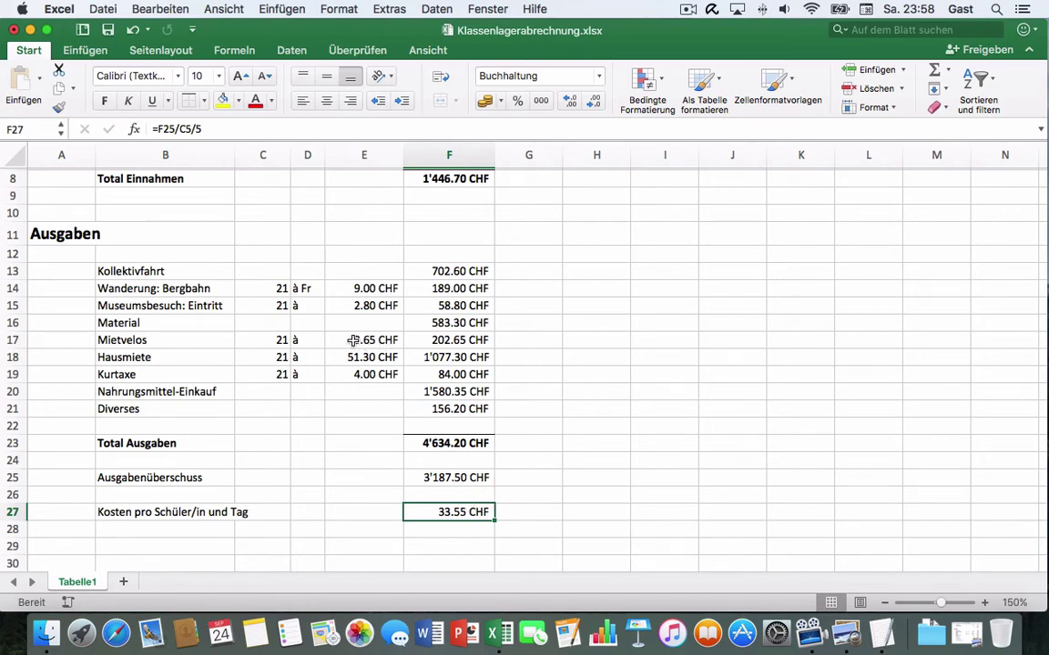
{"action": "left_click", "coordinate": [352, 340]}
{"action": "double_click", "coordinate": [352, 339]}
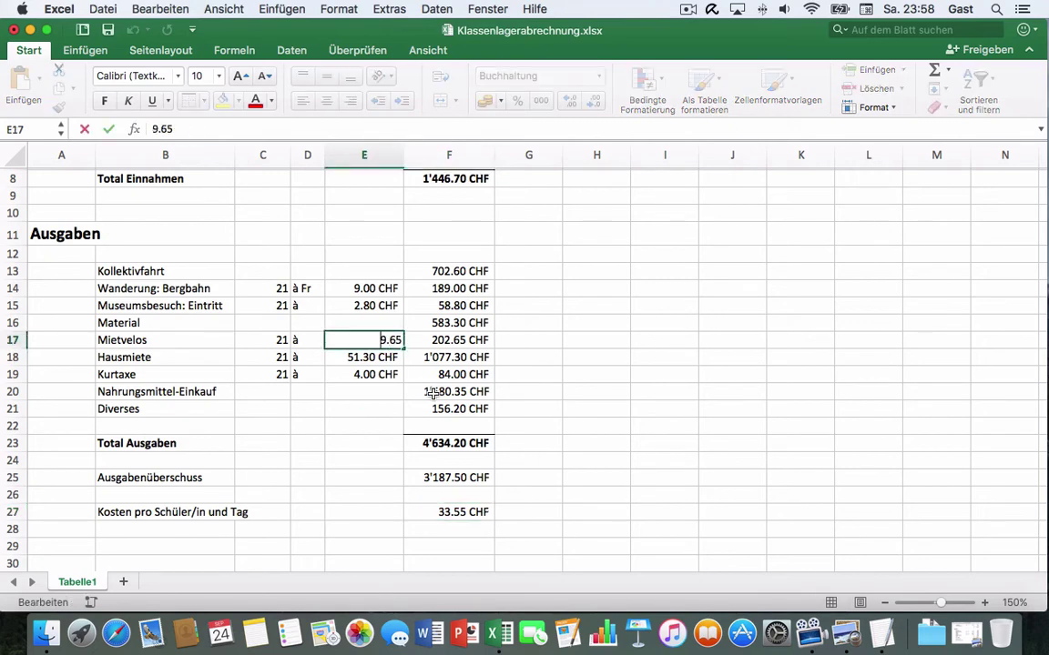
{"action": "type", "text": "1"}
{"action": "key", "text": "Return"}
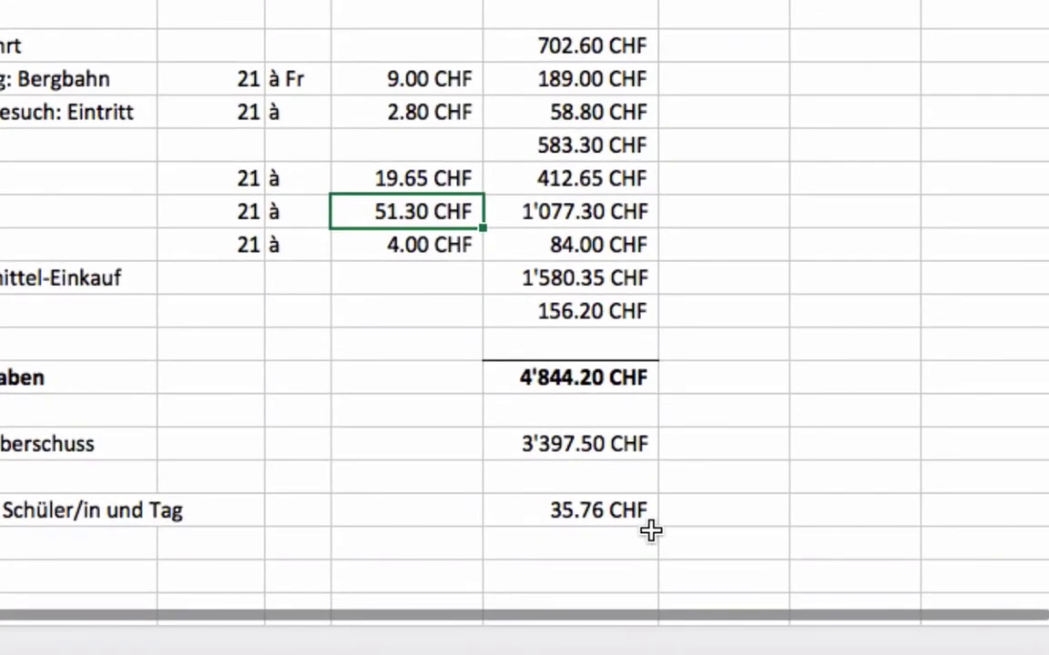
{"action": "left_click", "coordinate": [578, 455]}
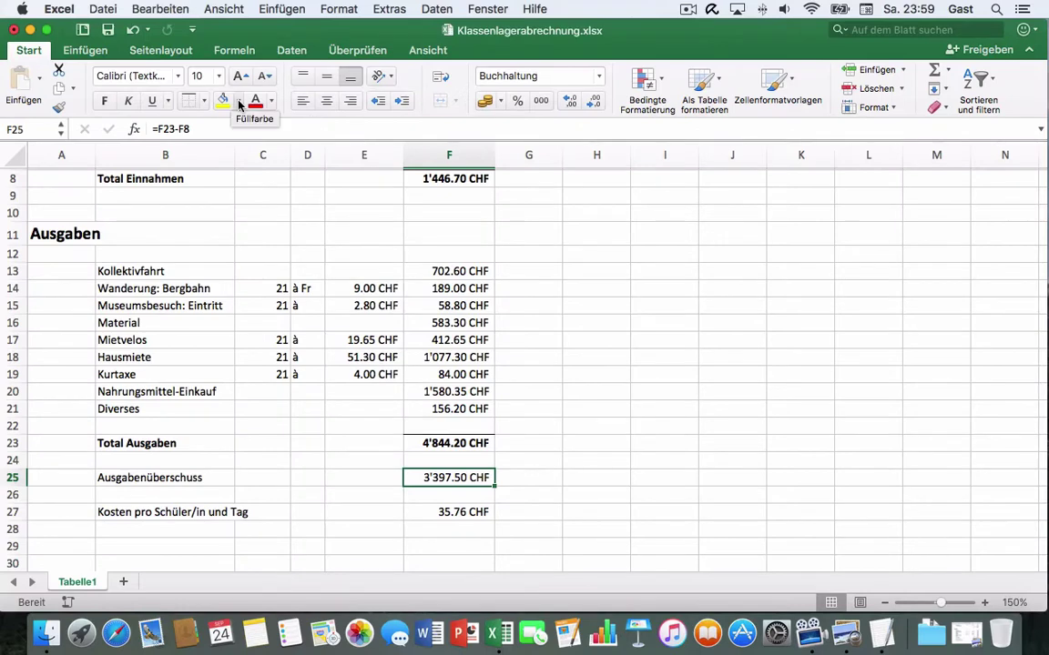
Step: Fill the Ausgabenüberschuss total light grey and the per-student daily cost cell black
{"action": "left_click", "coordinate": [238, 101]}
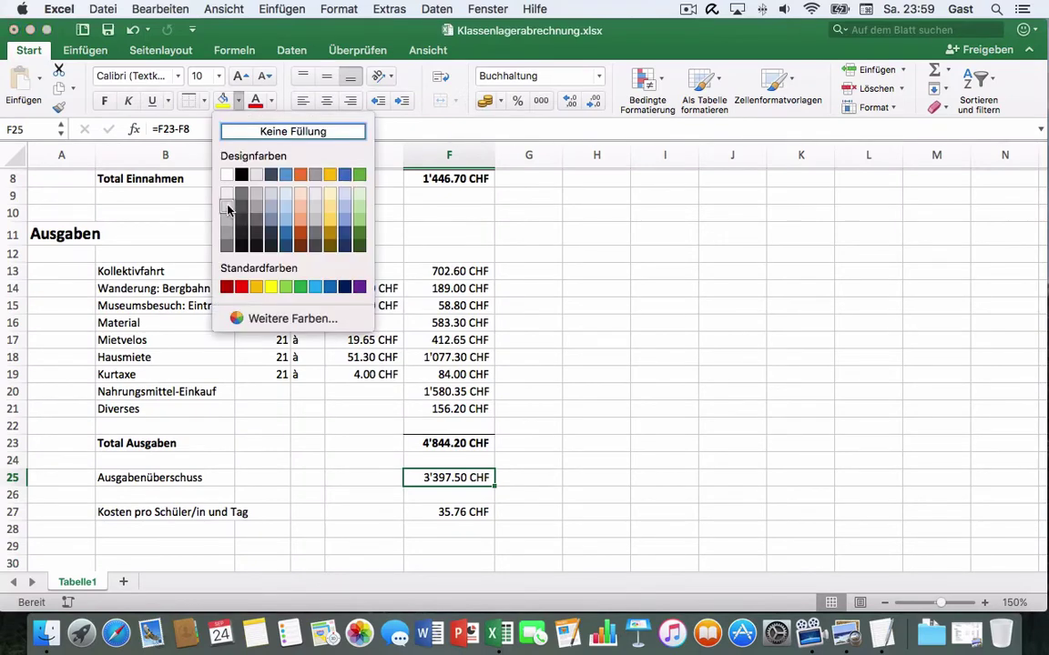
{"action": "left_click", "coordinate": [226, 210]}
{"action": "left_click", "coordinate": [450, 511]}
{"action": "left_click", "coordinate": [238, 101]}
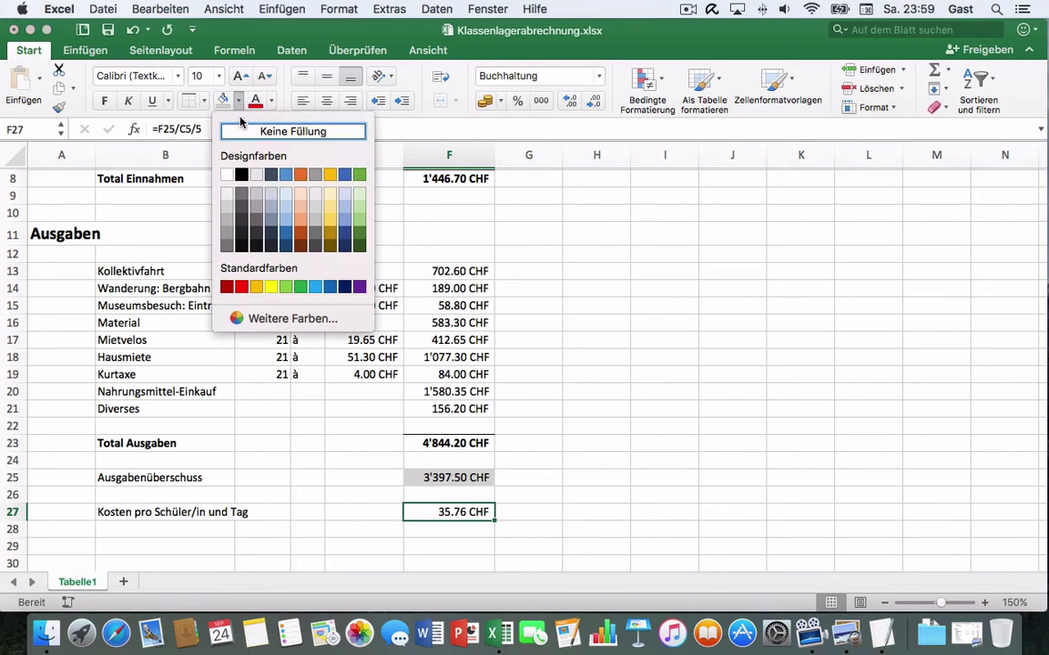
{"action": "left_click", "coordinate": [241, 174]}
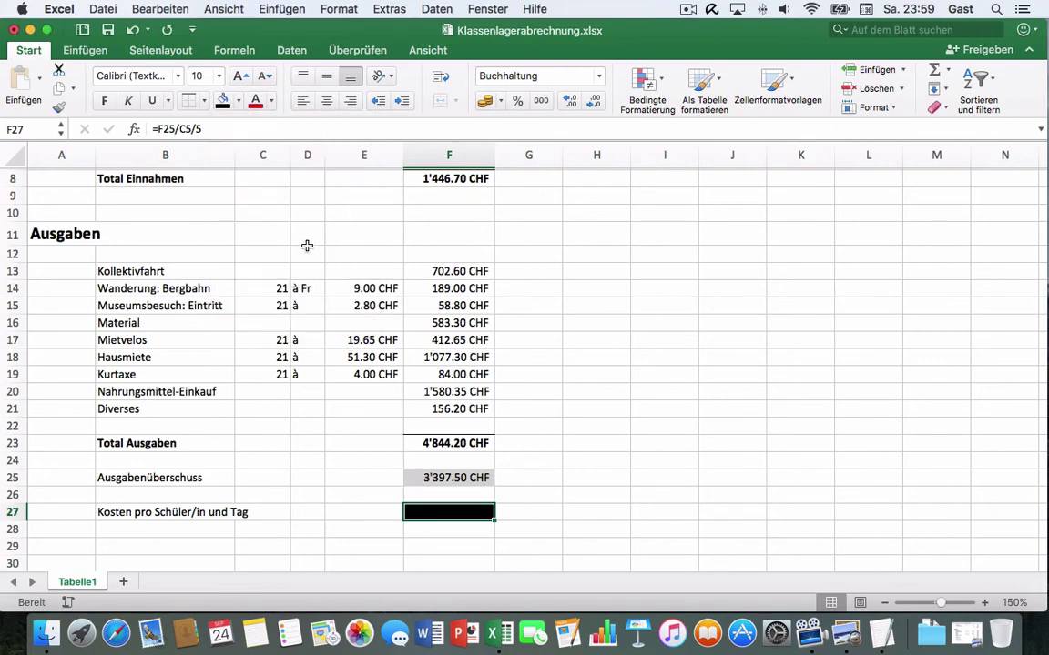
Step: Make the F27 text white and enter 'à' in the Wanderung cell in place of 'à Fr'
{"action": "left_click", "coordinate": [270, 101]}
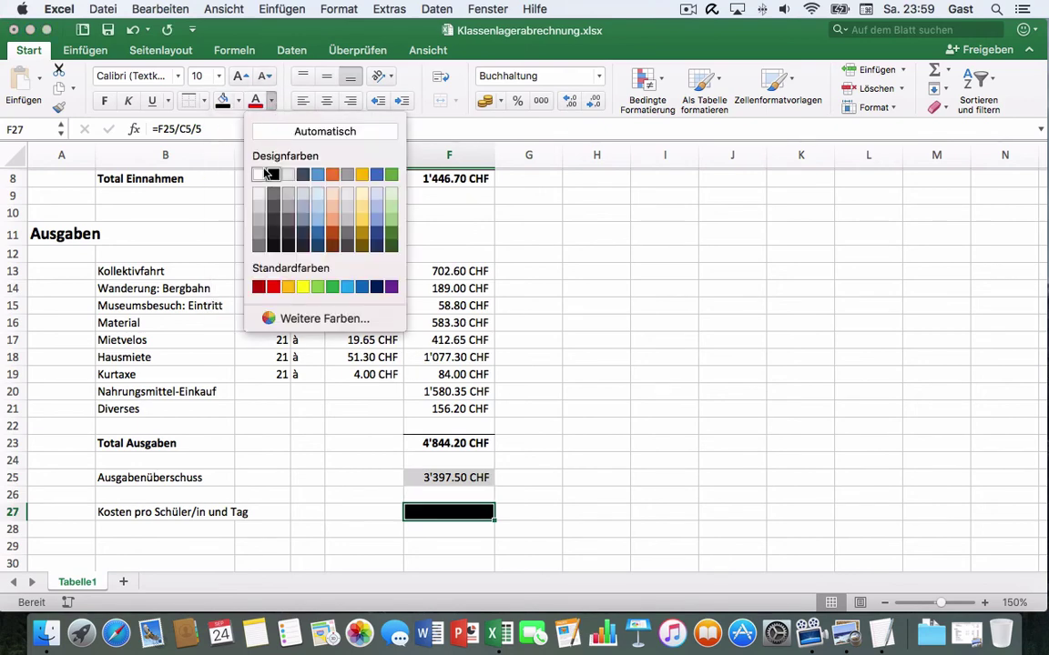
{"action": "left_click", "coordinate": [263, 173]}
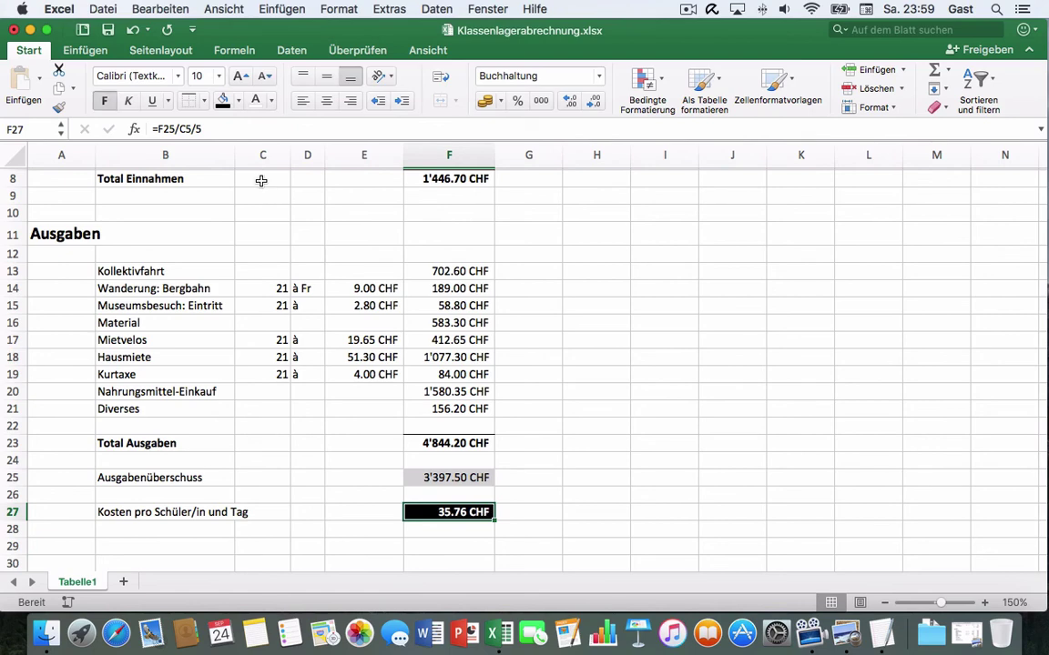
{"action": "left_click", "coordinate": [305, 288]}
{"action": "type", "text": "à"}
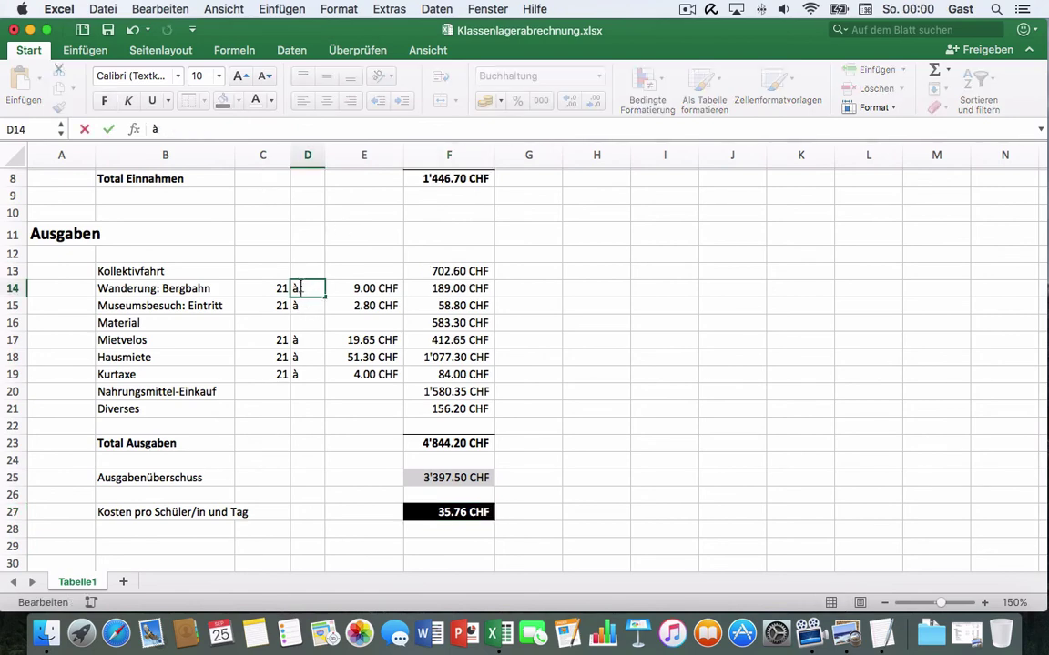
Step: Select column D and center all its 'à' entries
{"action": "left_click", "coordinate": [306, 158]}
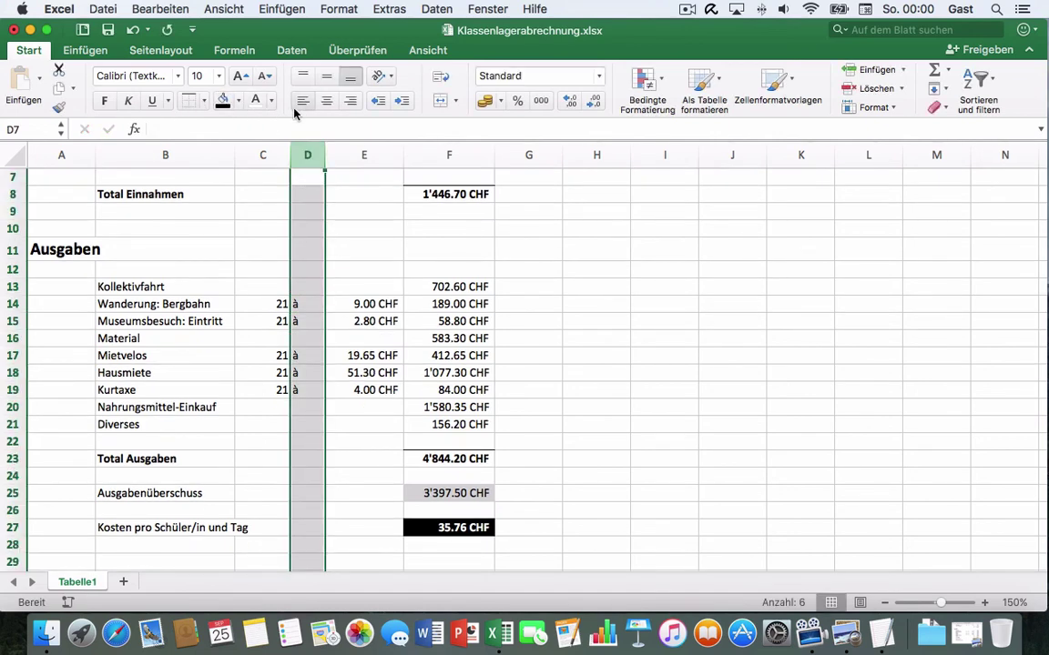
{"action": "left_click", "coordinate": [326, 100]}
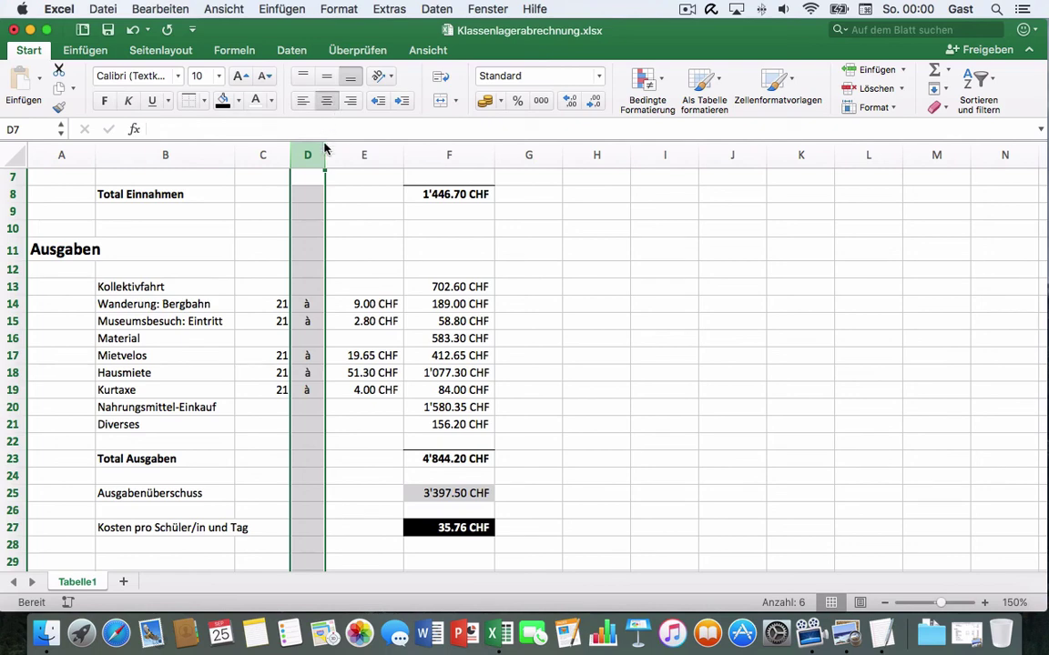